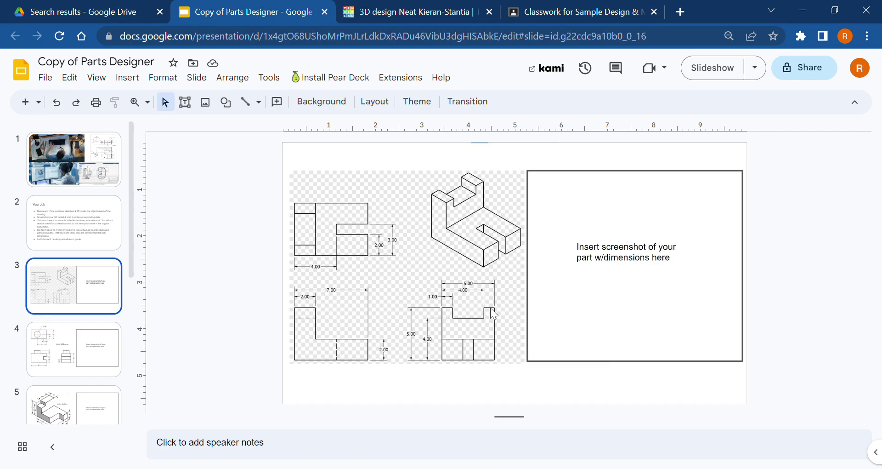
- Drop a red box on the workplane and size it 5 by 7
left_click(387, 10)
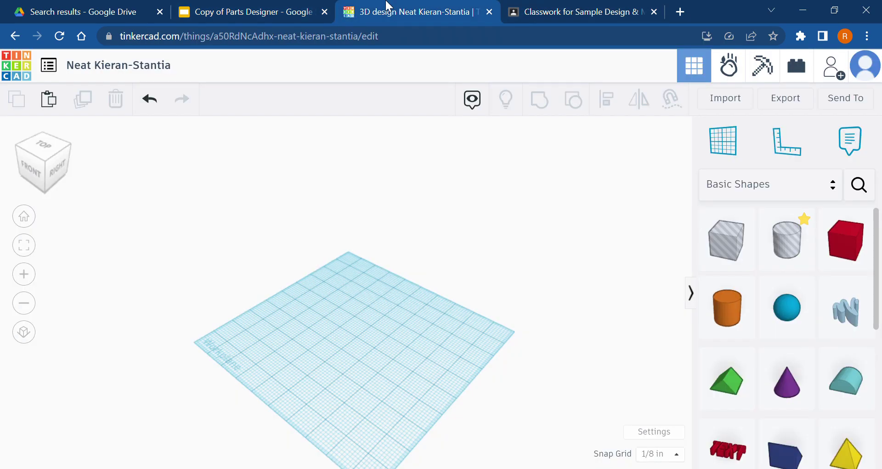
left_click_drag(850, 248, 432, 315)
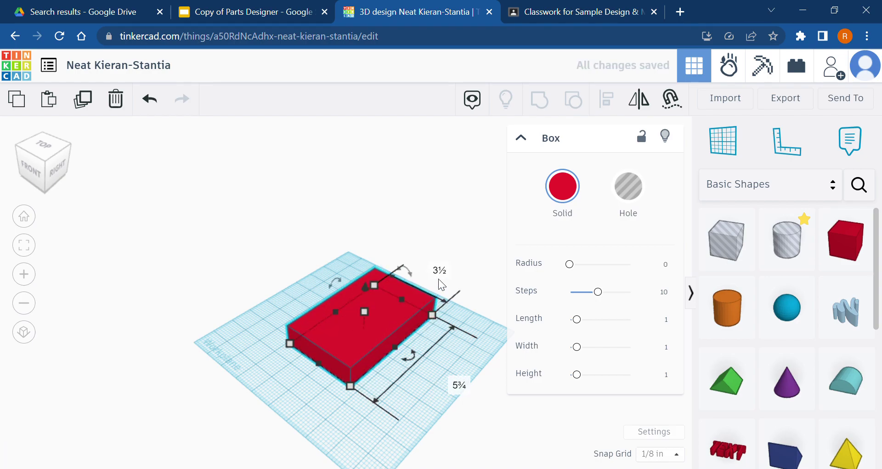
left_click(460, 383)
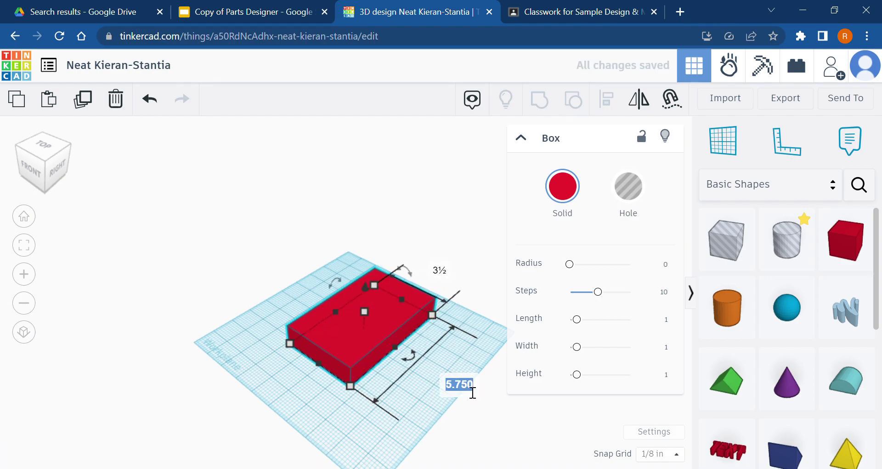
type("5")
key("Return")
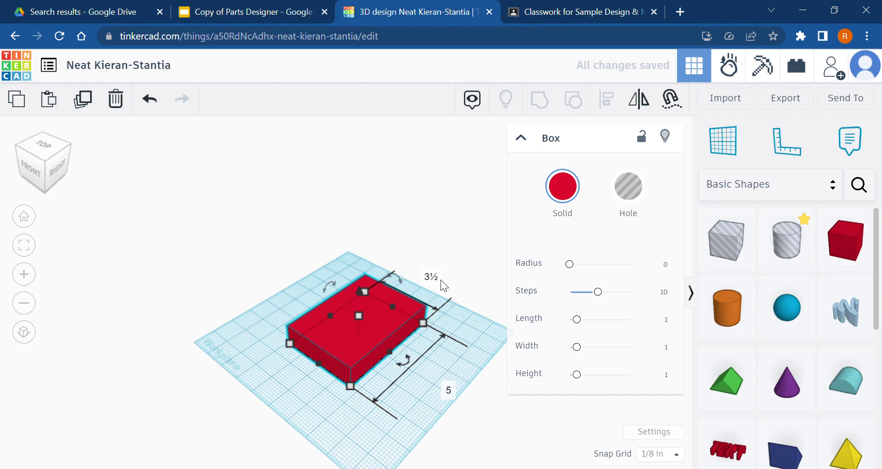
left_click(434, 277)
type("7")
key("Return")
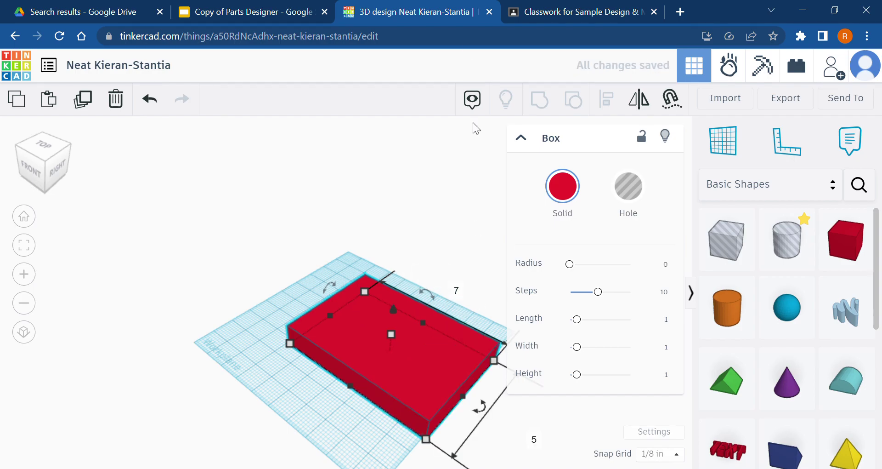
- Check the drawing, set the box height to 2, then return to the slides
left_click(221, 11)
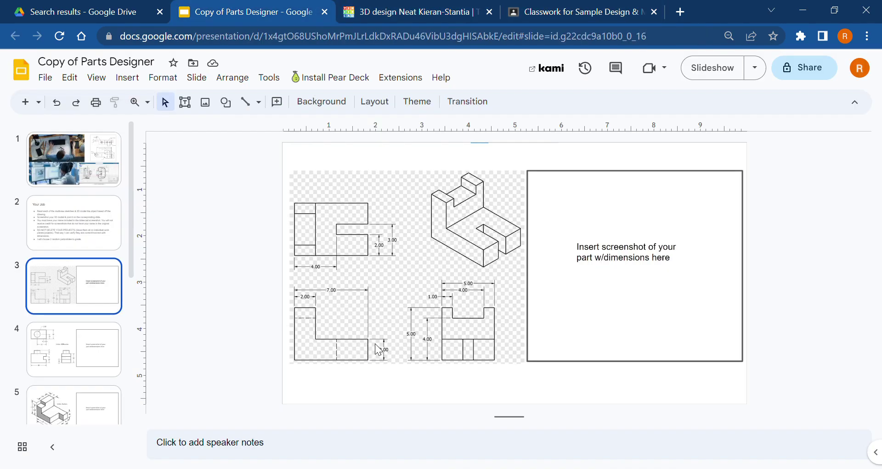
key("ctrl+Tab")
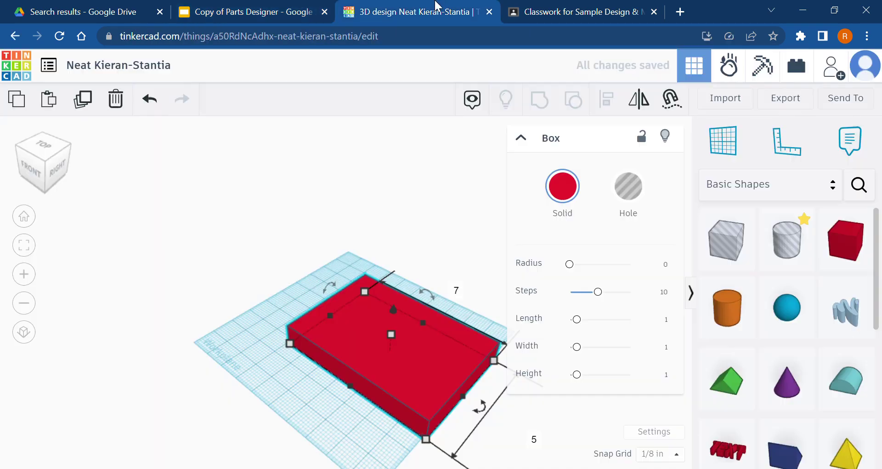
mouse_move(388, 336)
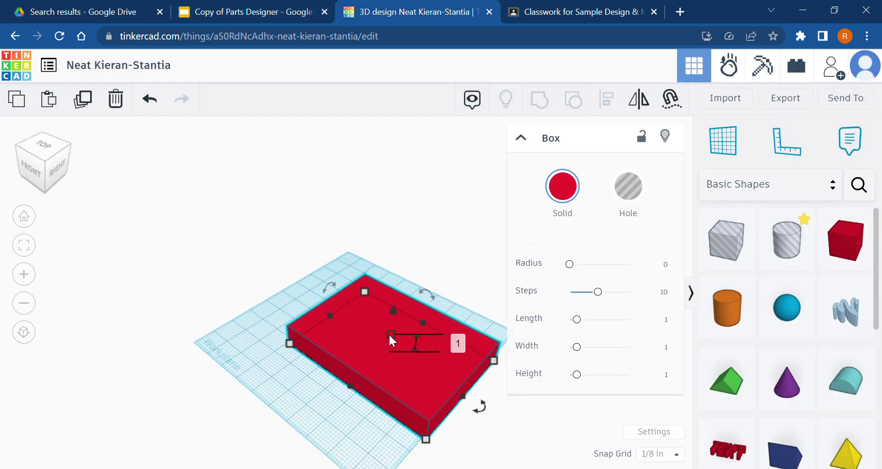
left_click(459, 342)
type("2")
key("Return")
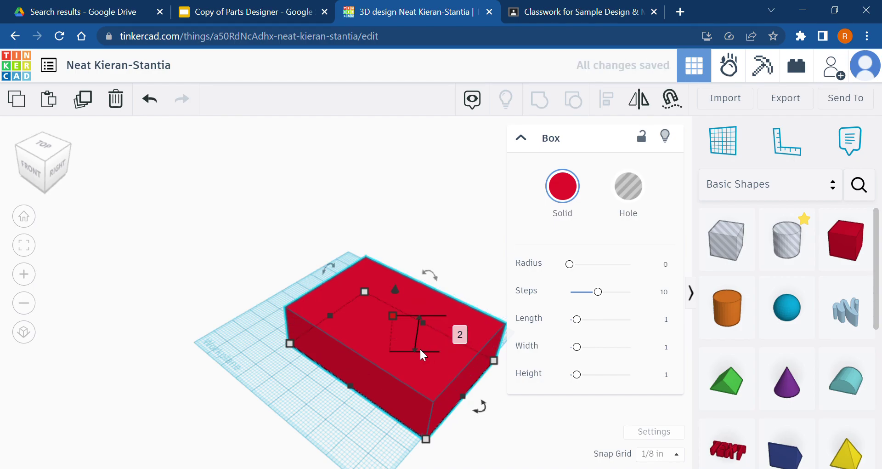
middle_click_drag(299, 377, 268, 305)
left_click(178, 5)
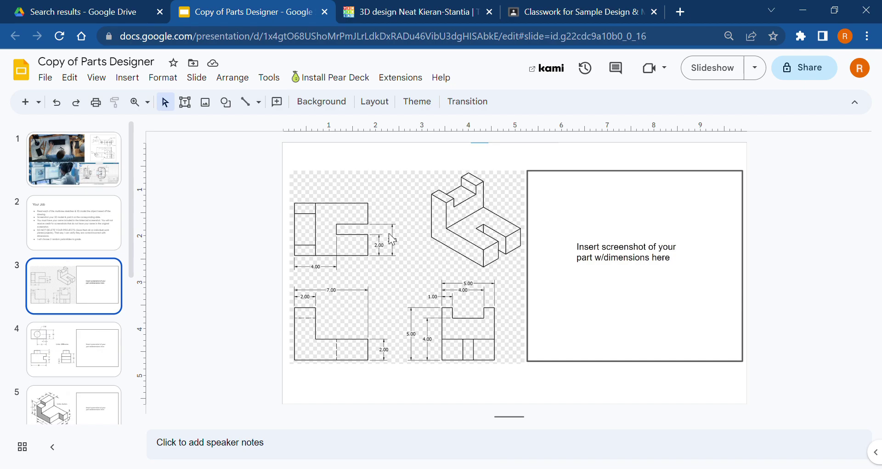
- Place a Box Hole on the red box and set its dimension to 3
left_click(388, 7)
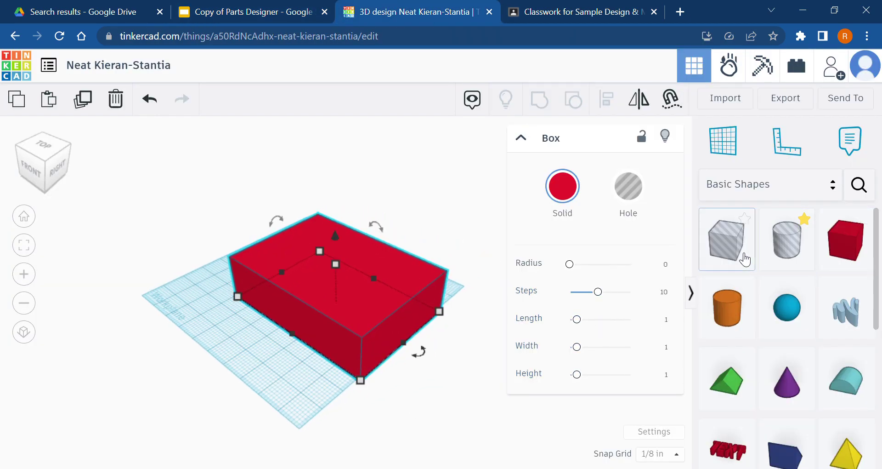
left_click_drag(744, 230, 401, 293)
left_click(325, 328)
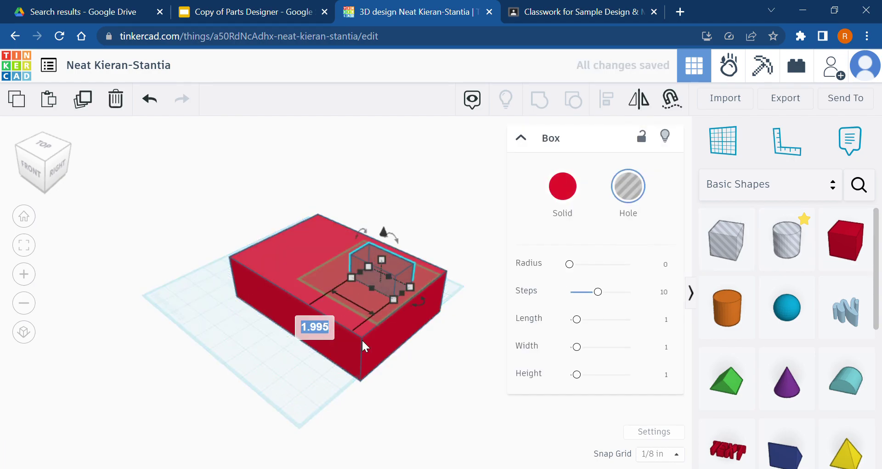
type("3")
key("Return")
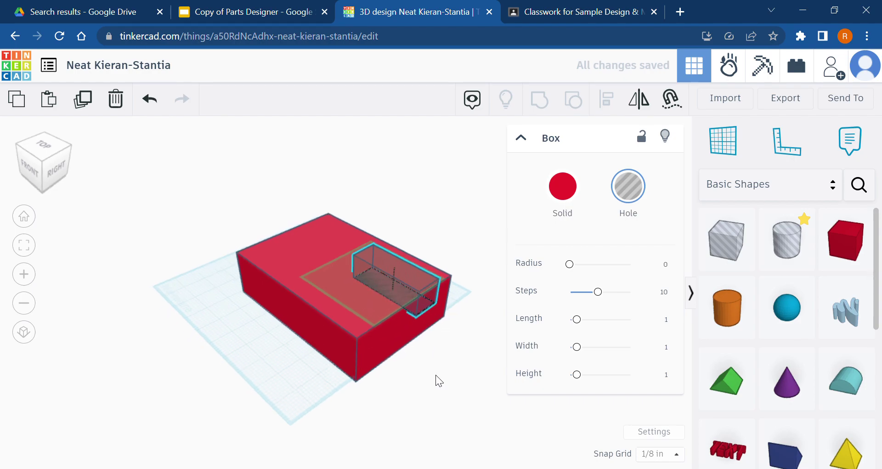
- Center the hole on the red box and give it a height of 2
right_click_drag(437, 379, 433, 400)
left_click_drag(433, 400, 359, 217)
key("l")
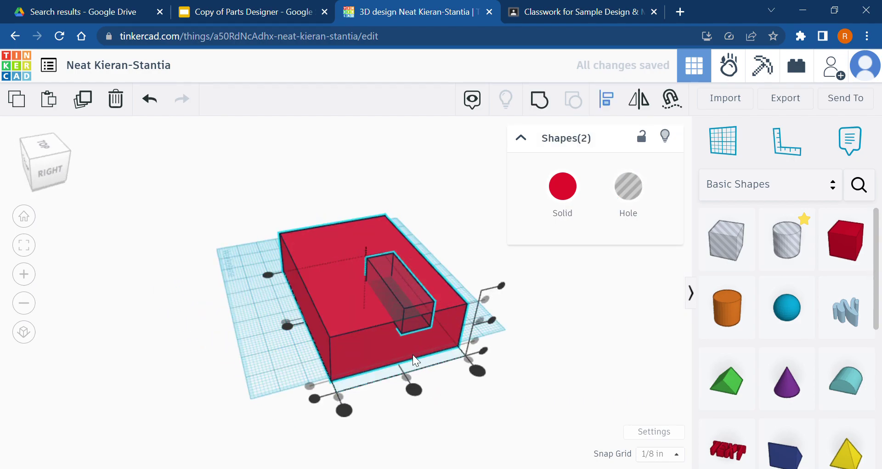
left_click(414, 390)
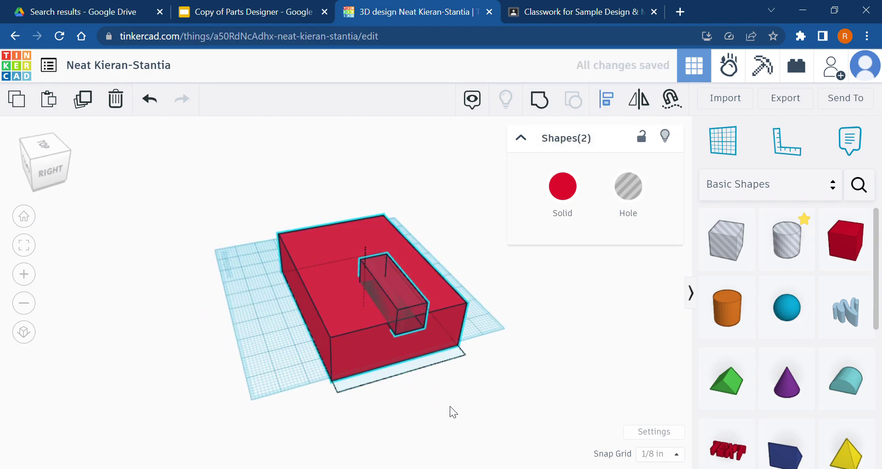
right_click_drag(451, 406, 390, 284)
left_click(390, 281)
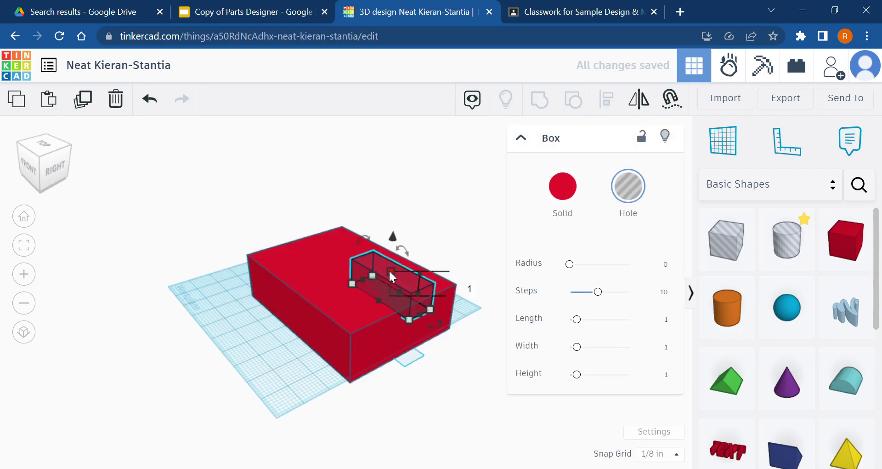
left_click(476, 275)
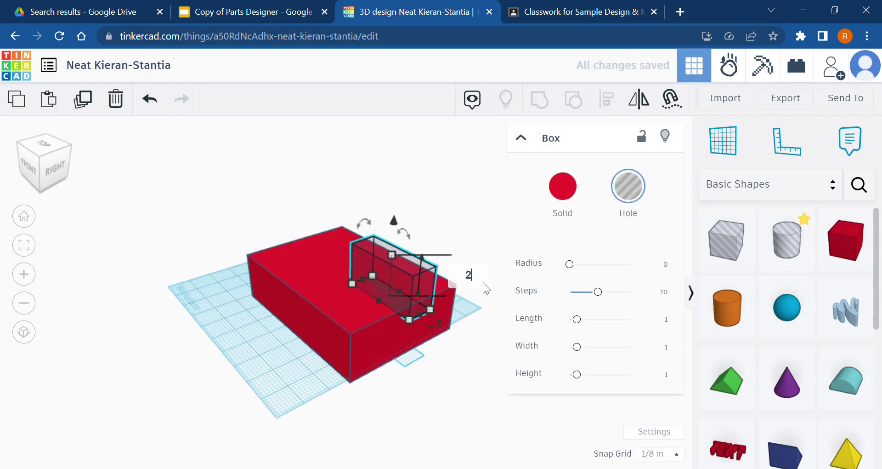
left_click(447, 354)
- Align the hole flush with the red box's side edge
left_click(409, 303)
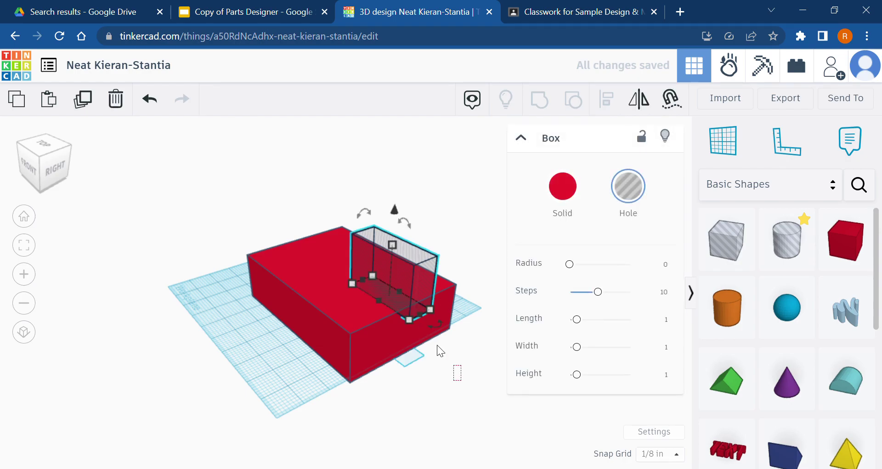
left_click(431, 313, "shift")
key("l")
right_click_drag(489, 344, 412, 375)
left_click(419, 373)
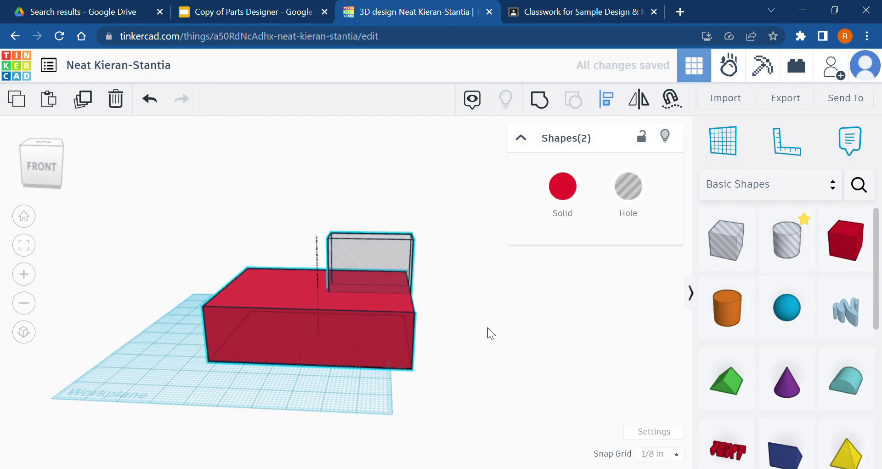
left_click(489, 331)
right_click_drag(488, 331, 445, 294)
- Lower the hole into the box and group both into one slotted shape
left_click(415, 260)
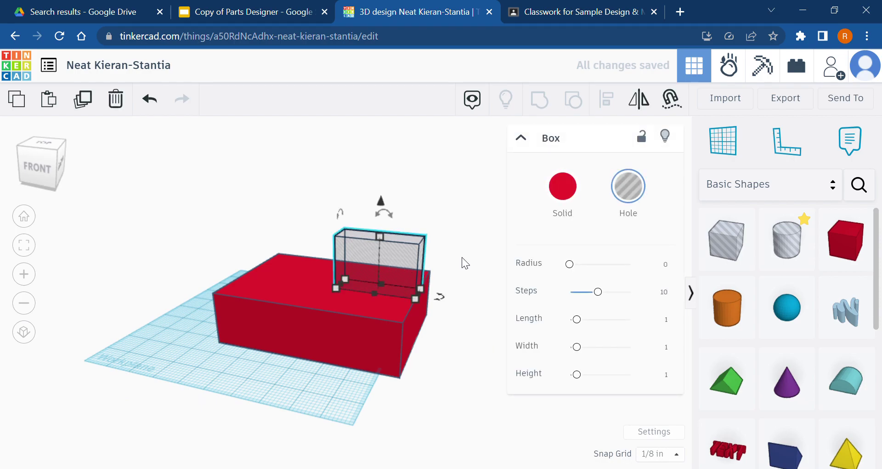
key("d")
left_click(459, 411)
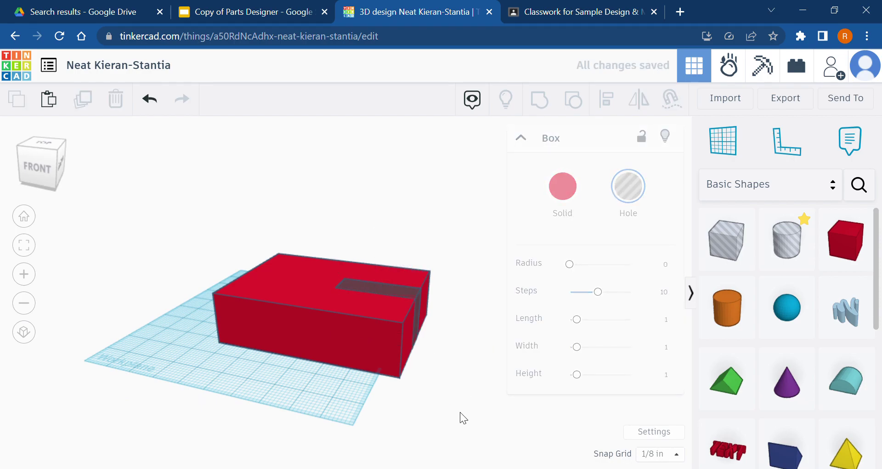
left_click_drag(459, 412, 365, 227)
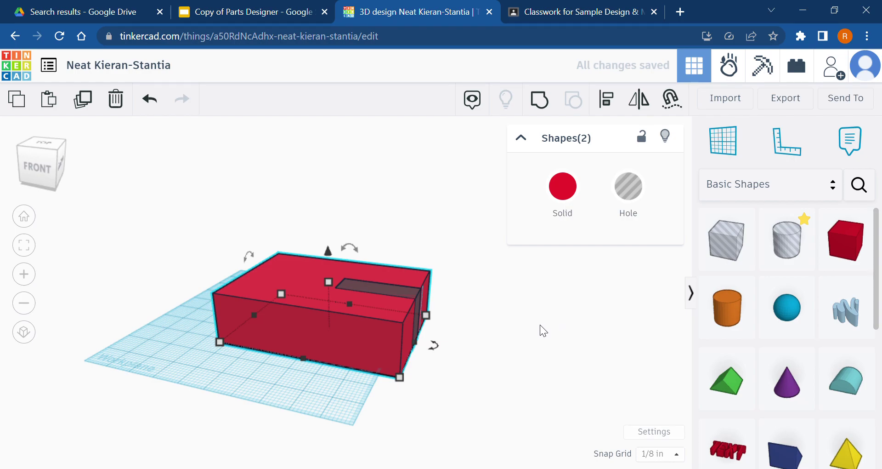
key("ctrl+g")
right_click_drag(460, 326, 307, 301)
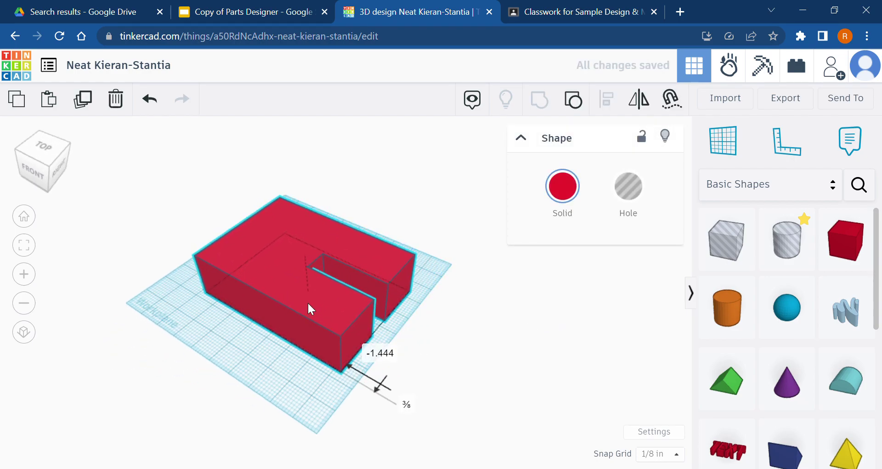
left_click(285, 11)
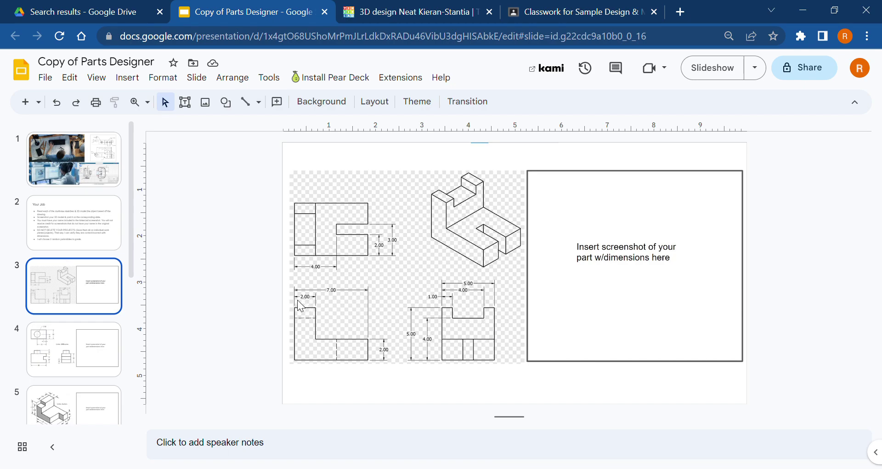
- Add a second red box and set its width to 2
left_click(391, 11)
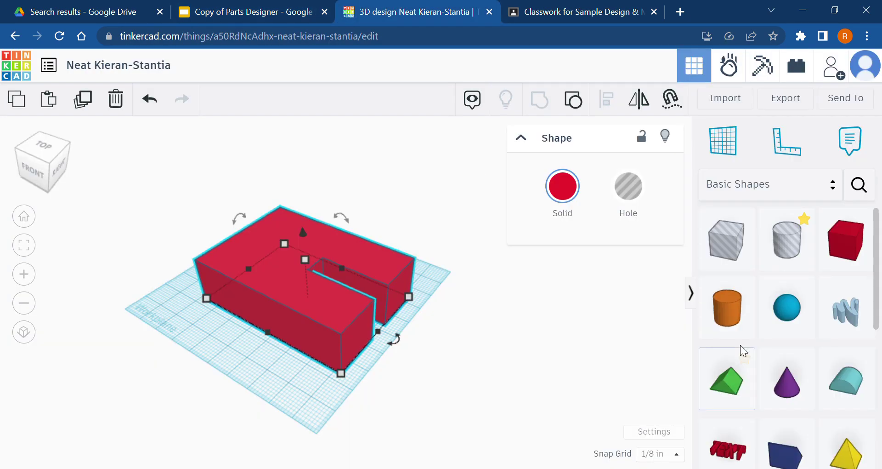
left_click_drag(845, 239, 239, 273)
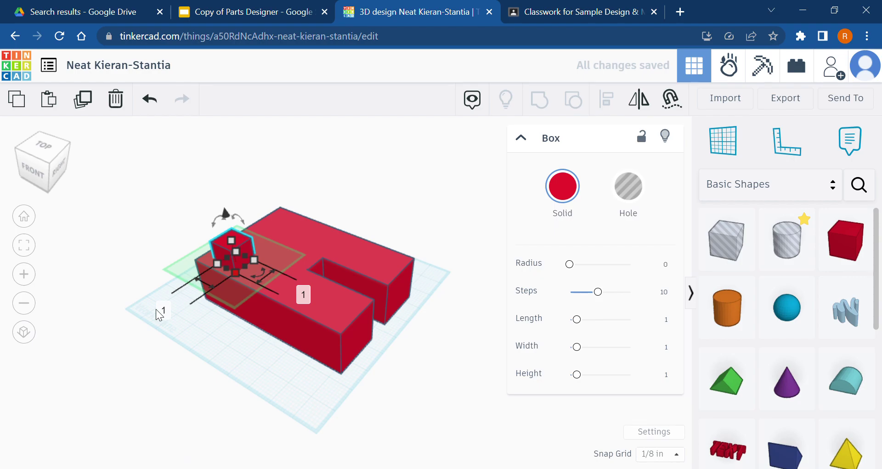
left_click(177, 311)
left_click(226, 257)
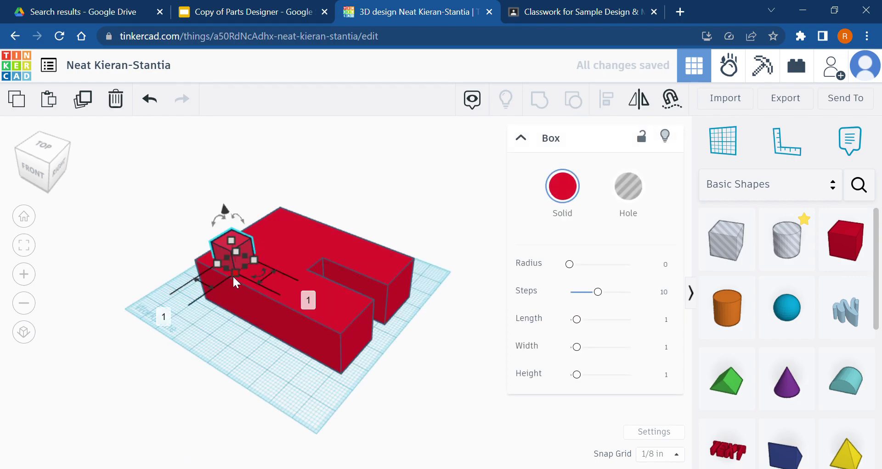
left_click(168, 311)
type("2")
key("Return")
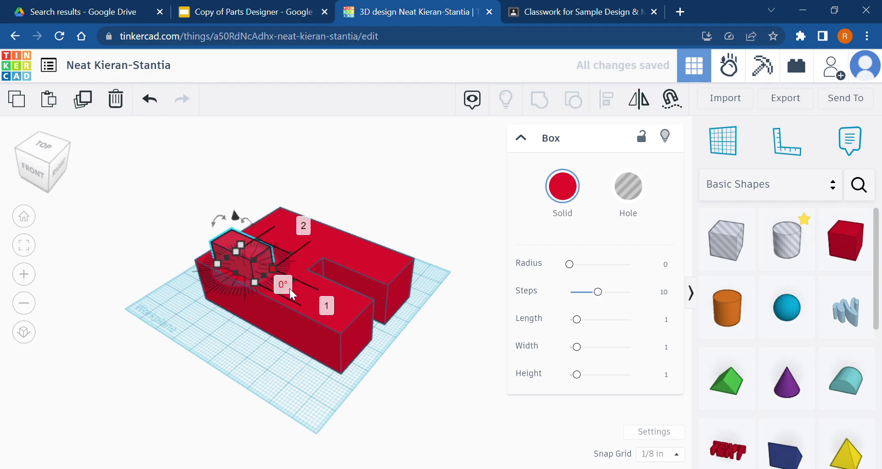
- Set the small box's length to 5 and slide it onto the base's end
left_click(328, 306)
type("3")
key("Return")
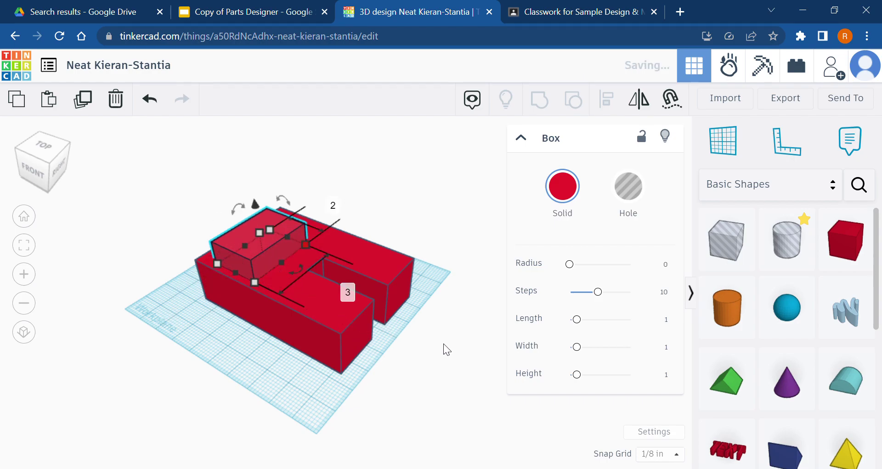
left_click(349, 314)
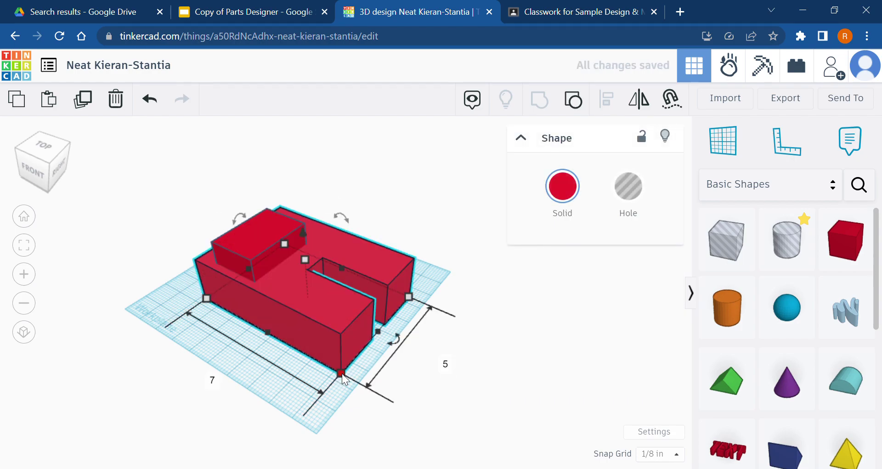
left_click(292, 250)
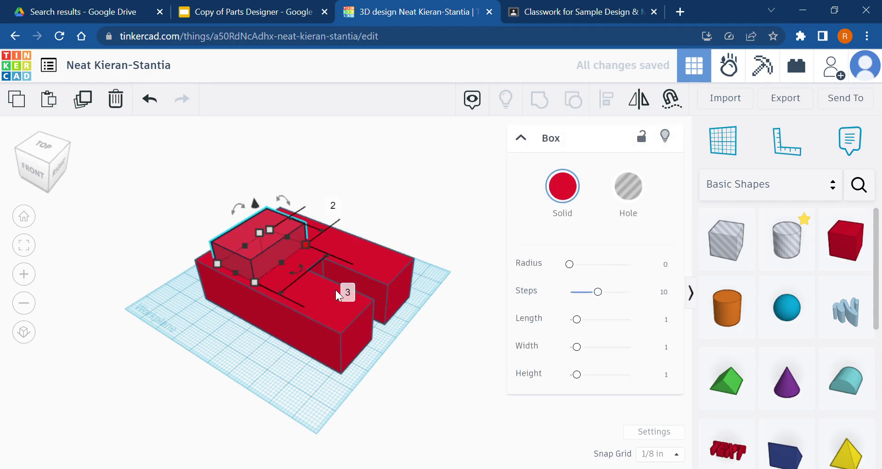
left_click(347, 290)
type("5")
key("Return")
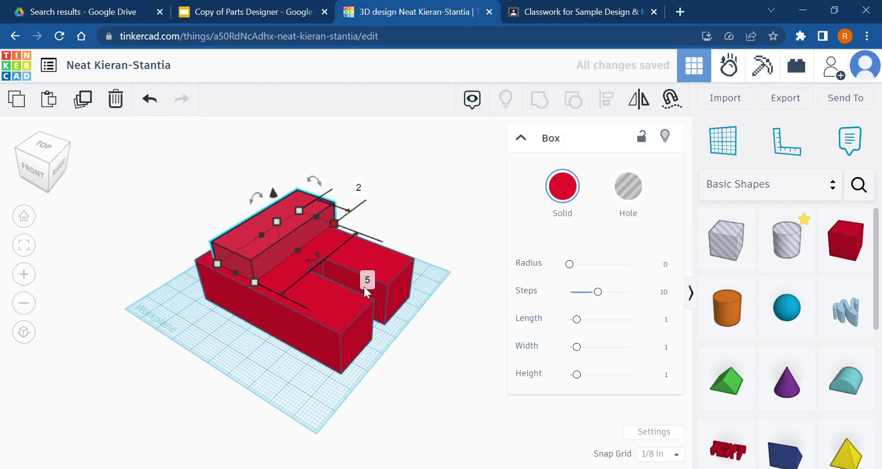
left_click_drag(254, 232, 227, 241)
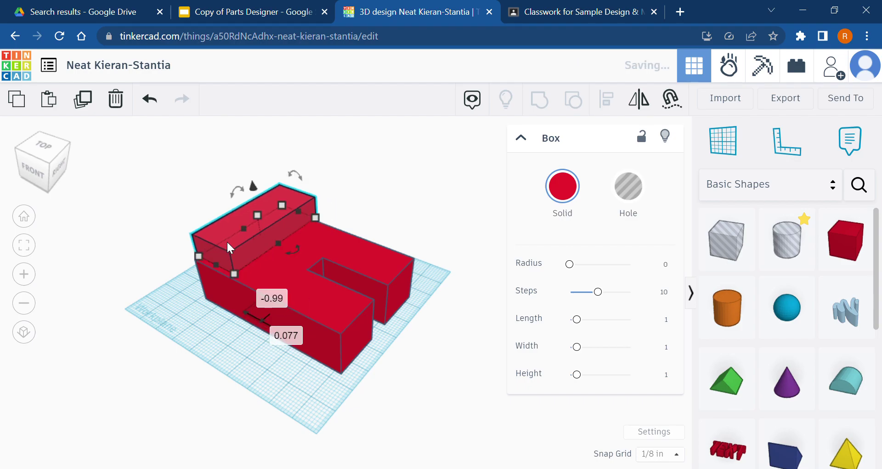
- Check the drawing, then raise the small box to a height of 3
left_click(316, 10)
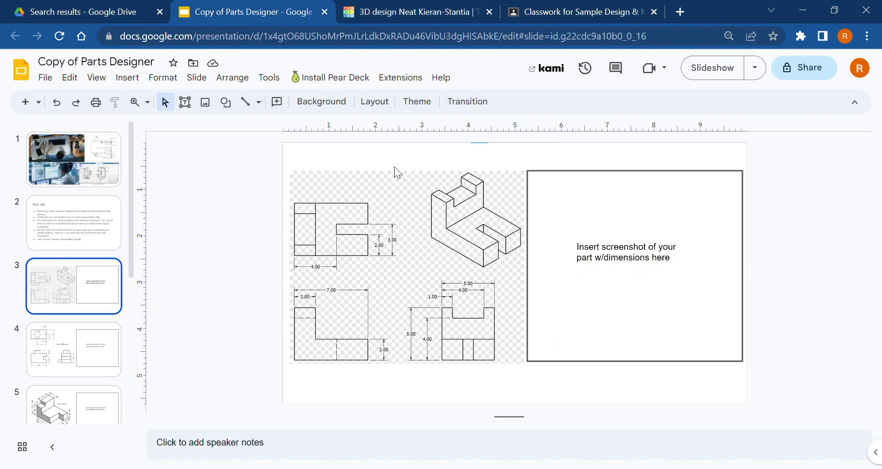
left_click(413, 11)
left_click_drag(296, 236, 337, 215)
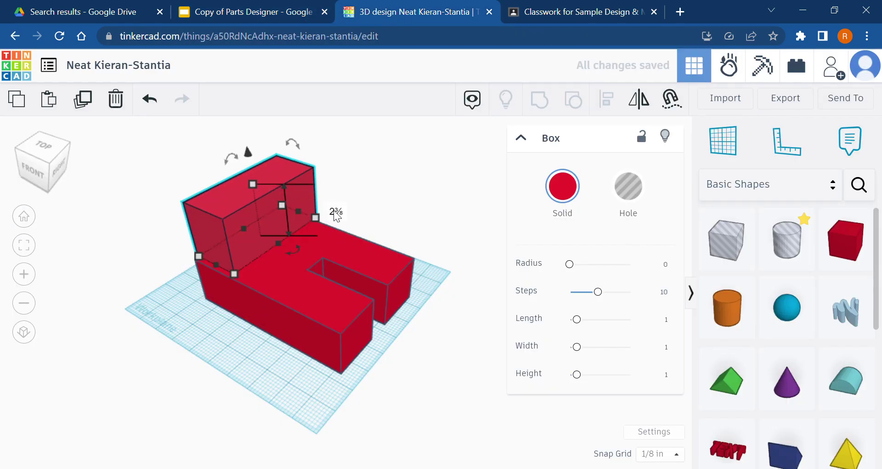
left_click(335, 212)
type("3")
key("Return")
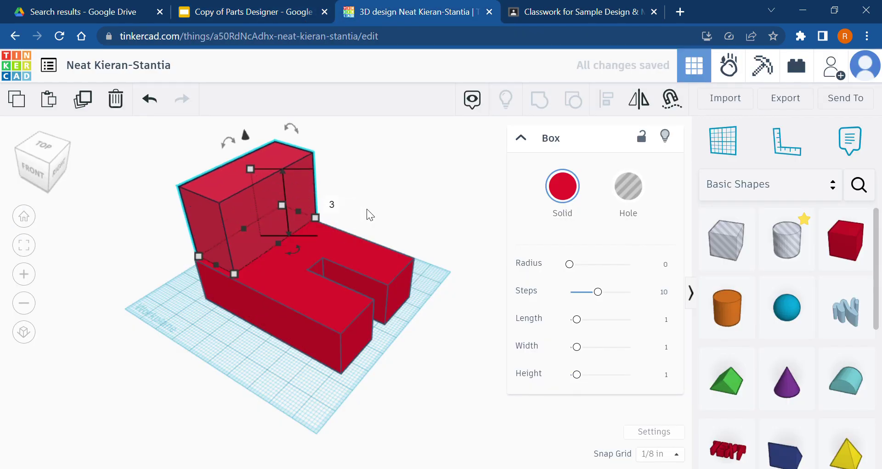
- Select the upright and slotted base and group them with Ctrl+G into one L-shaped part
left_click(235, 341)
left_click_drag(266, 368, 191, 236)
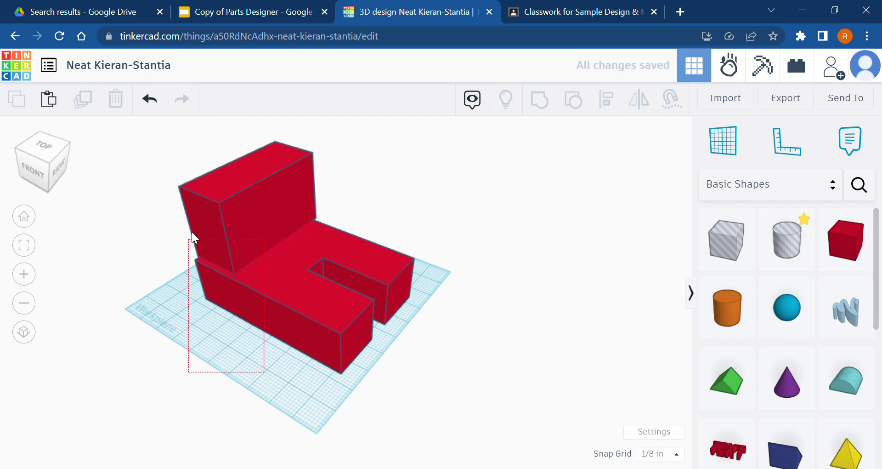
right_click_drag(238, 339, 283, 343)
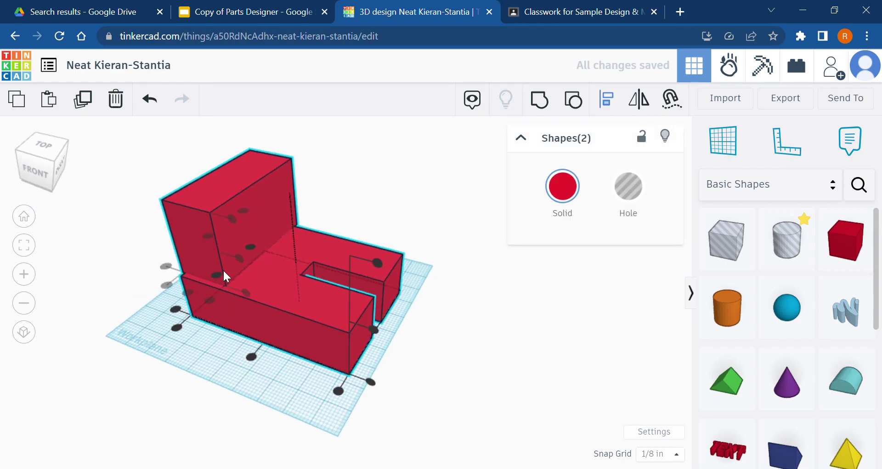
right_click_drag(194, 314, 326, 279)
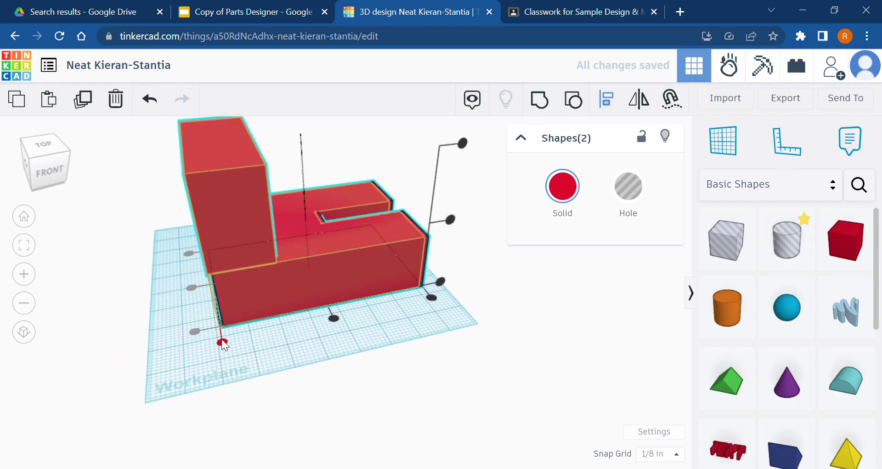
left_click(211, 360)
right_click_drag(211, 360, 227, 299)
key("ctrl+a")
key("ctrl+g")
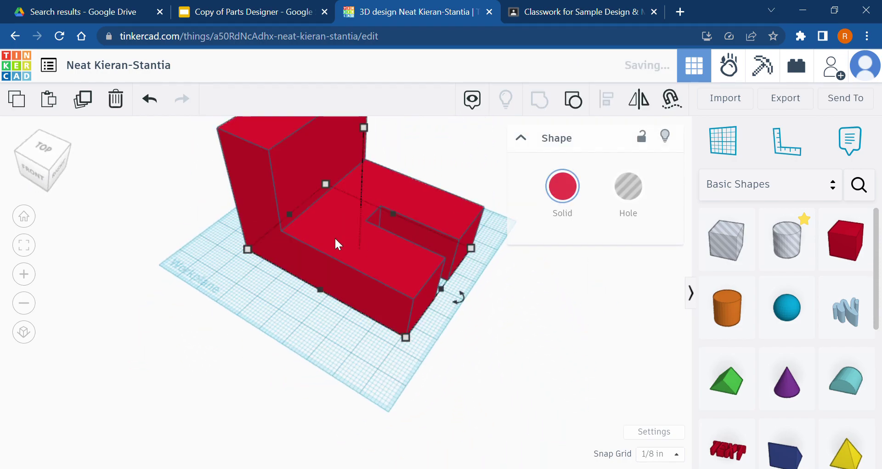
right_click_drag(338, 243, 172, 263)
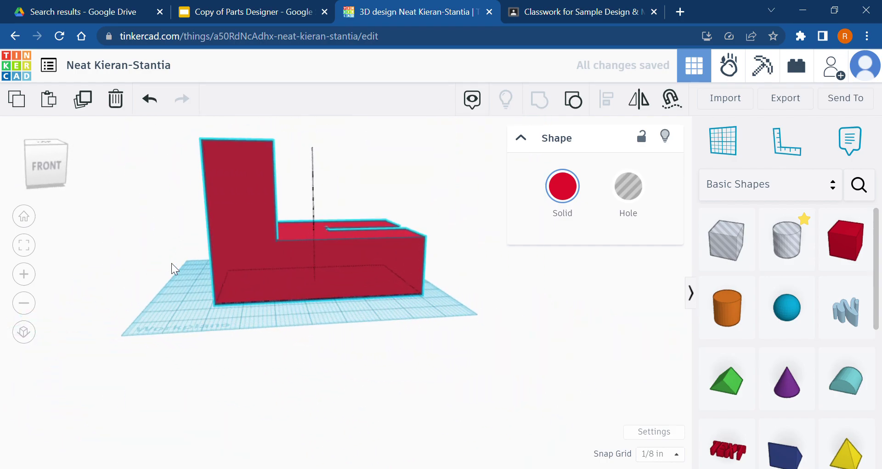
- Switch to the Copy of Parts Designer slides to view slide 3's orthographic drawing
left_click(277, 10)
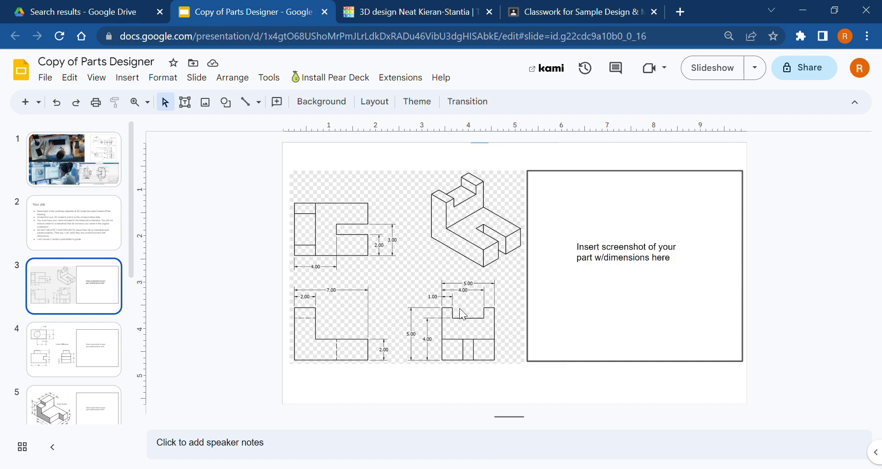
- Drop a hole box onto the top of the upright and set its width to 3
left_click(415, 11)
right_click_drag(466, 272, 391, 382)
left_click_drag(726, 239, 321, 260)
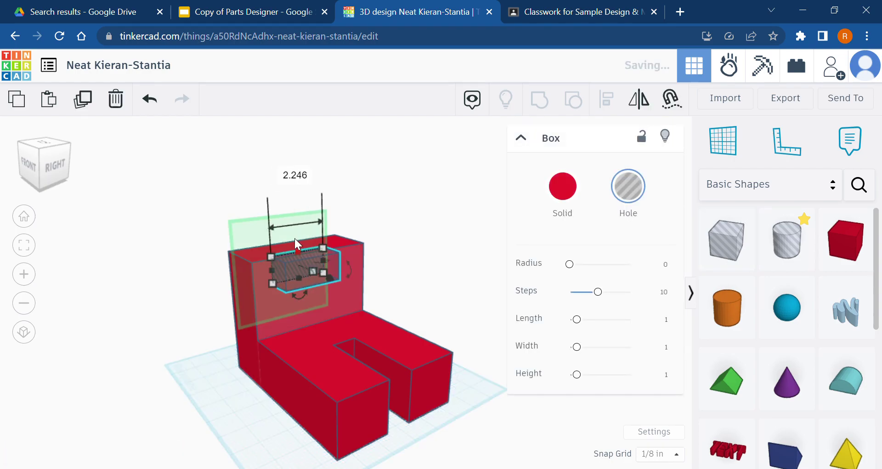
left_click(302, 175)
type("3")
key("Return")
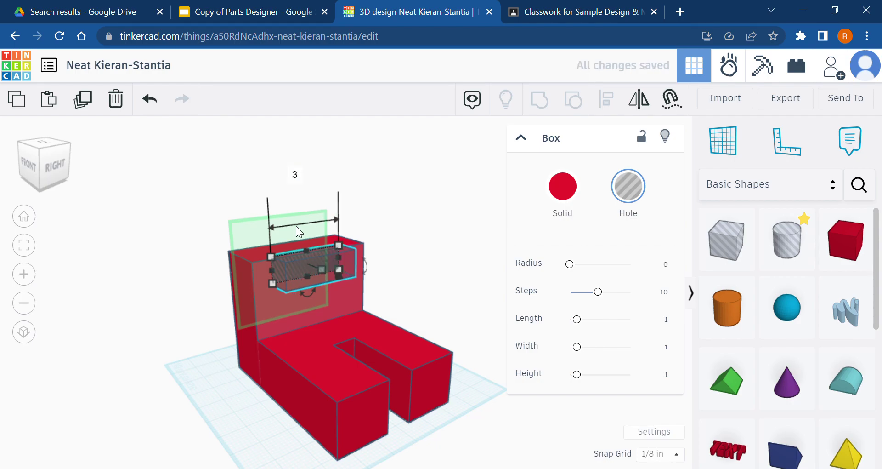
left_click(276, 169)
key("ctrl+a")
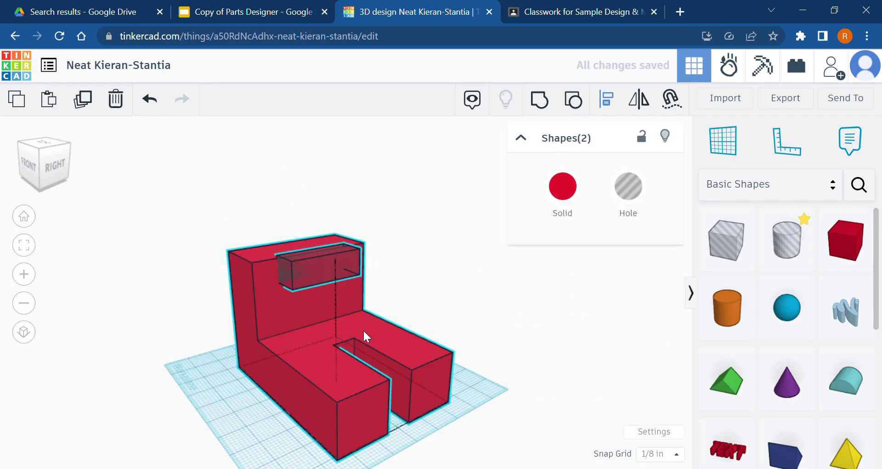
right_click_drag(363, 329, 487, 269)
right_click_drag(443, 317, 290, 272)
- Widen the hole to 4, nudge it left onto the upright's top, and group it with the part
left_click(459, 324)
left_click(291, 274)
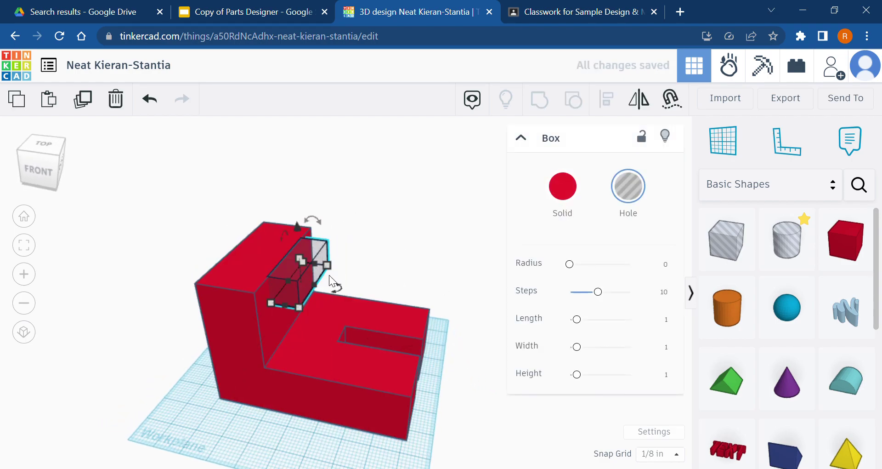
left_click_drag(329, 275, 462, 313)
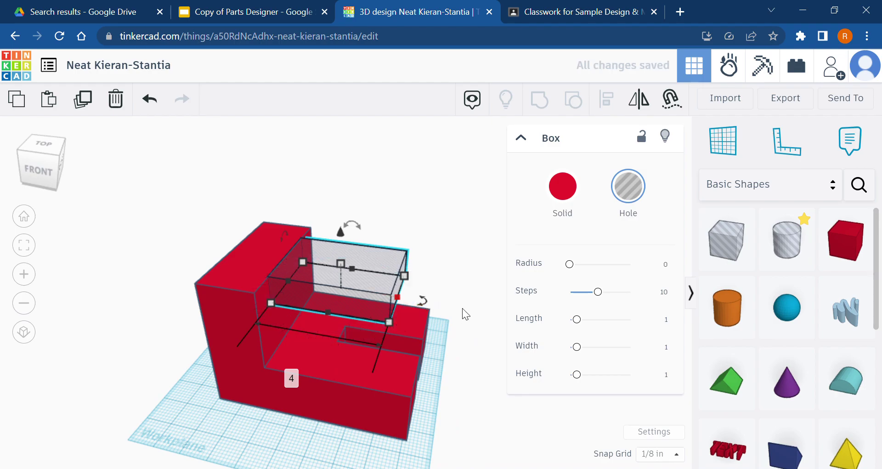
key("Left")
key("Left")
key("Left")
key("Left")
key("Left")
key("Left")
key("Left")
key("Left")
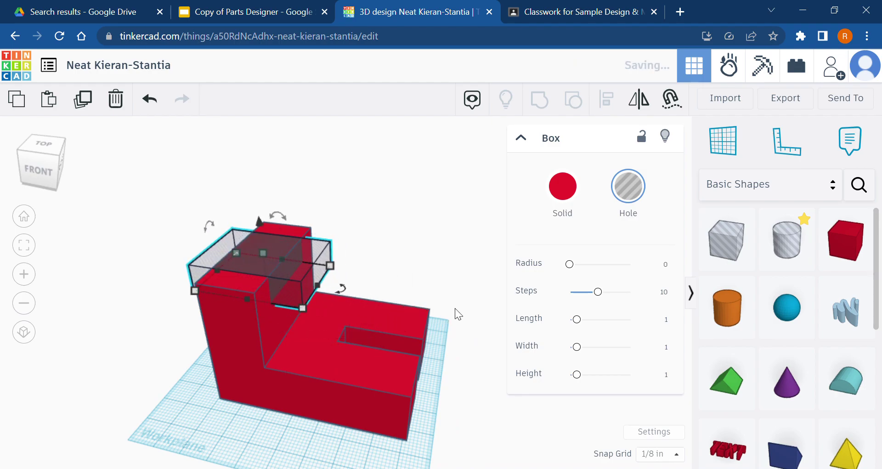
left_click_drag(445, 238, 17, 398)
key("ctrl+g")
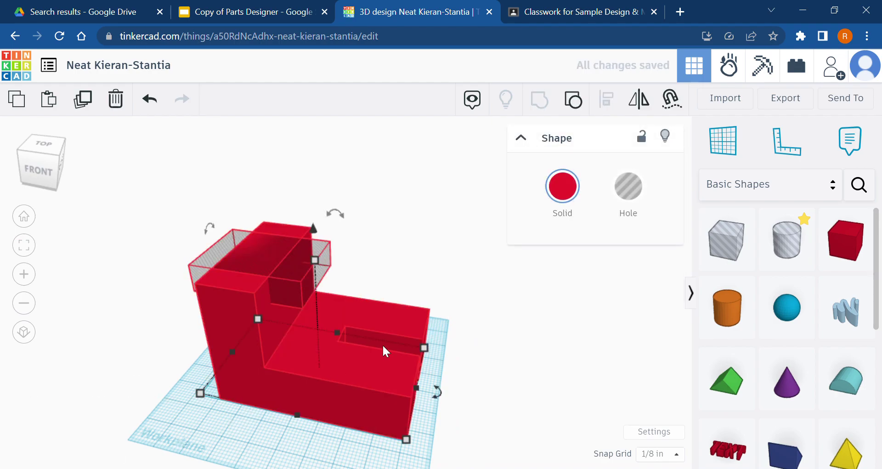
right_click_drag(383, 344, 440, 372)
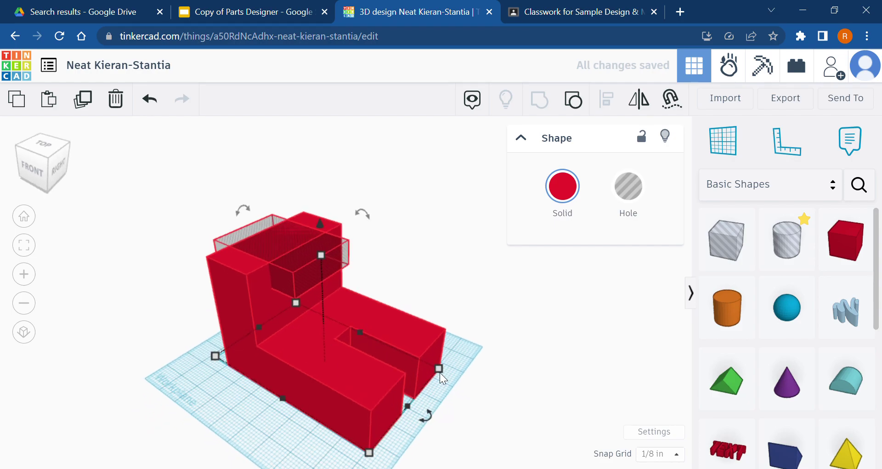
left_click(524, 357)
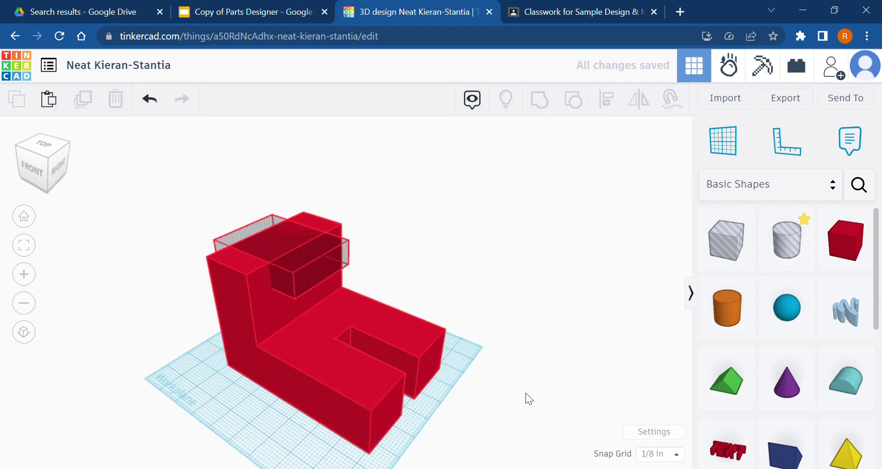